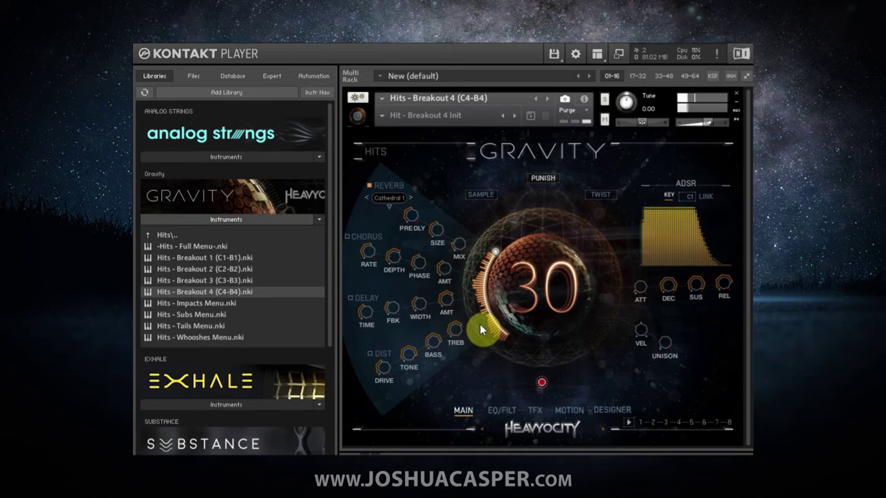
Look through the Gravity library's top-level instrument folders and return to the Hits folder
click(218, 233)
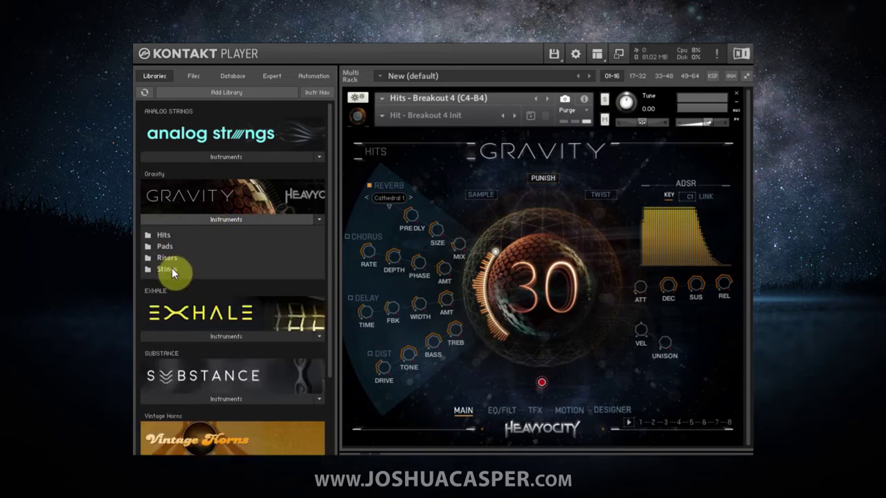
double_click(164, 235)
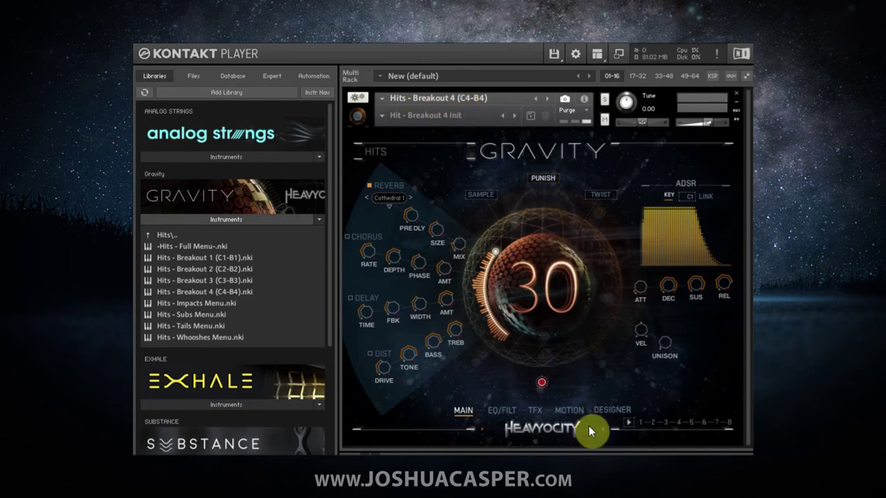
Open the Designer page and assign the lowest Sub key and a different Impact key to the current selector
click(608, 409)
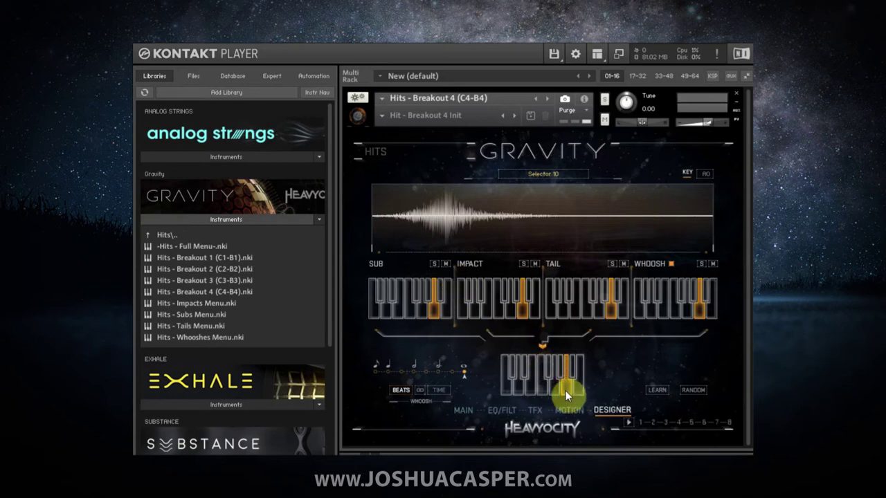
click(442, 312)
click(377, 311)
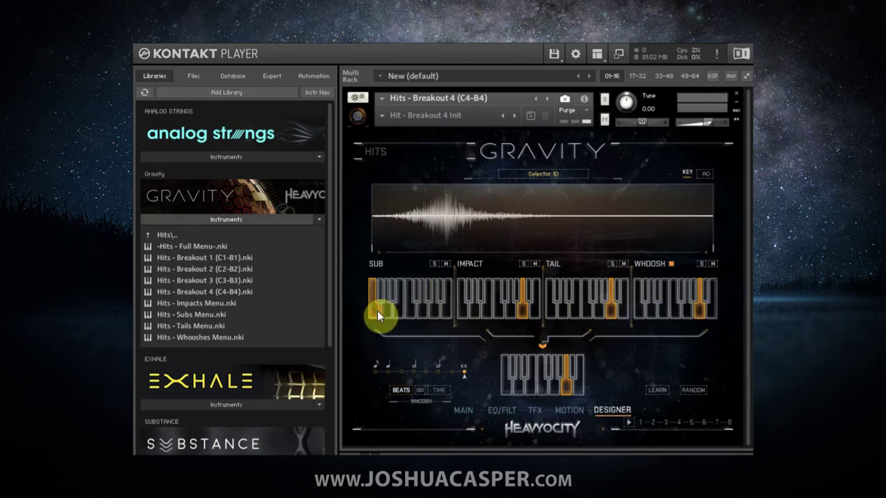
click(482, 293)
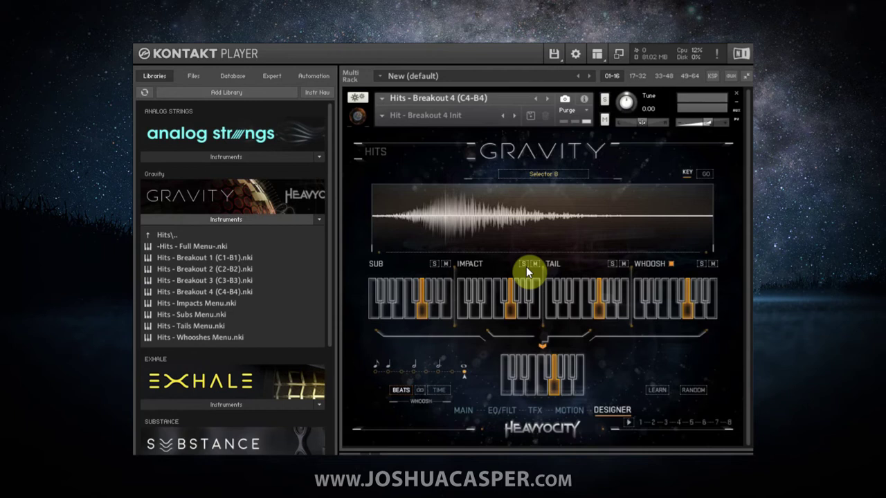
Randomize the selector's layer samples and isolate the Impact layer by soloing it with Whoosh switched off
click(692, 391)
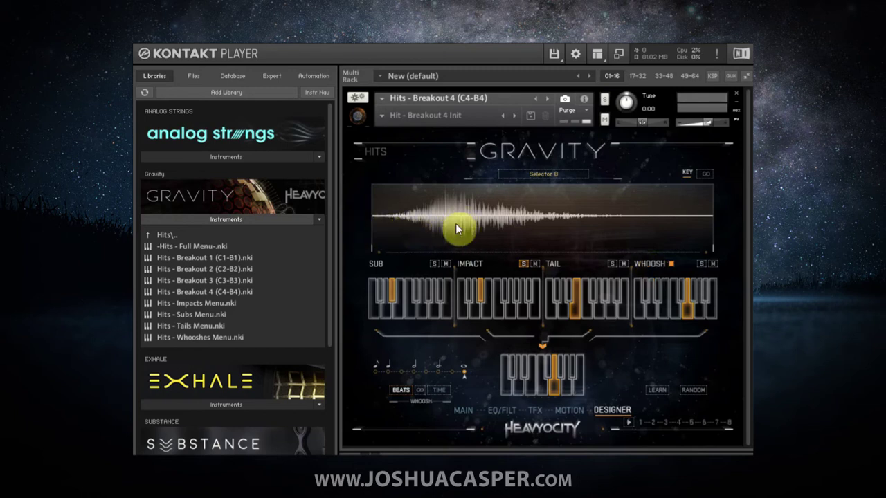
click(668, 264)
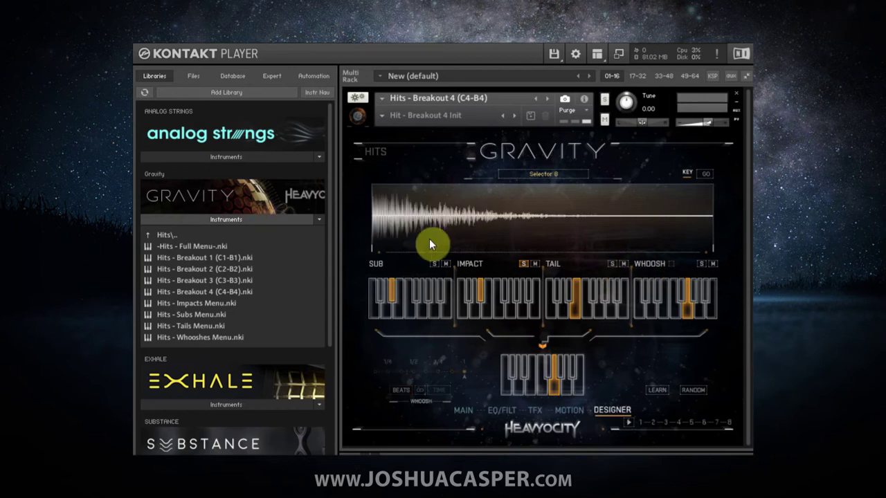
click(523, 264)
click(669, 265)
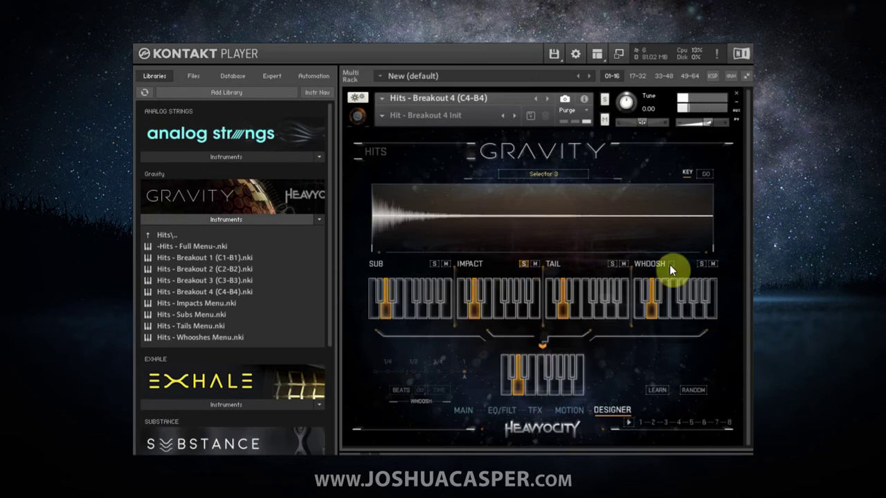
Audition the C, D, E and F samples of the soloed Impact layer for Selector 3 and choose the G key
click(492, 318)
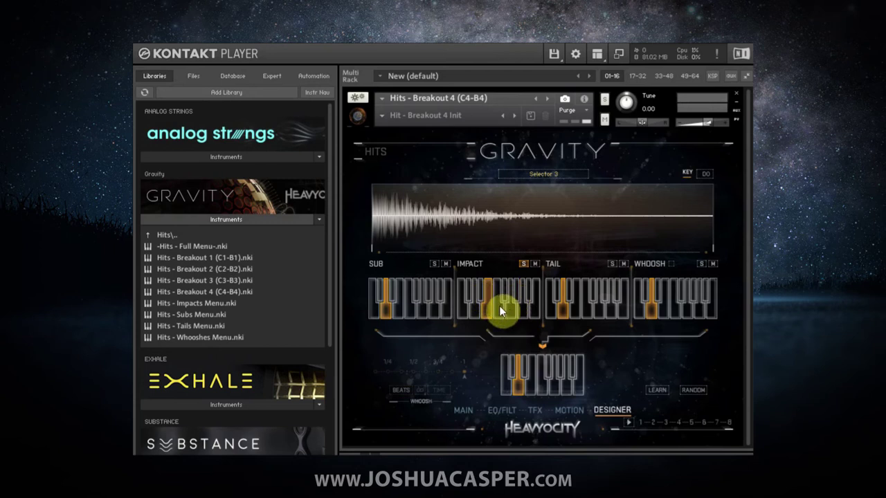
click(465, 310)
click(464, 311)
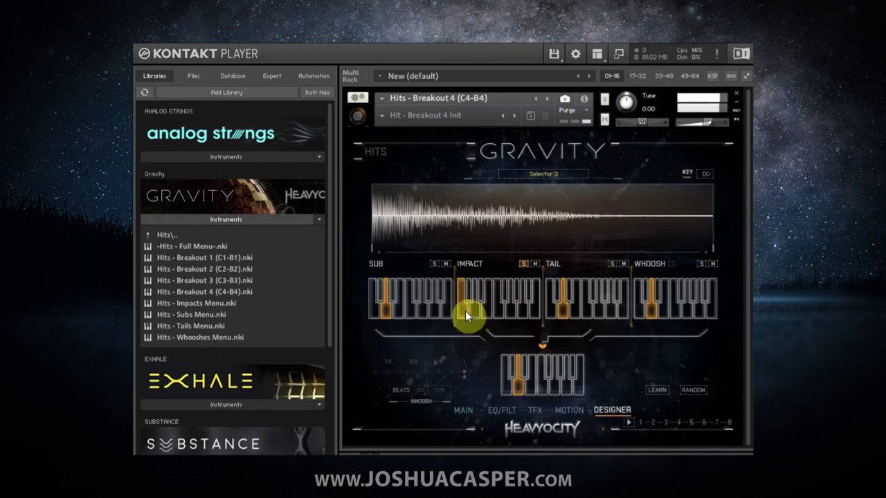
click(470, 295)
click(474, 312)
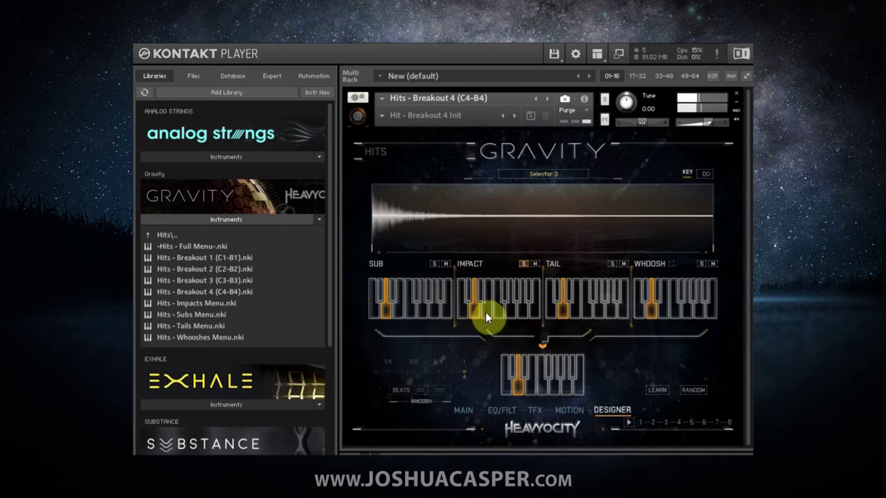
click(484, 312)
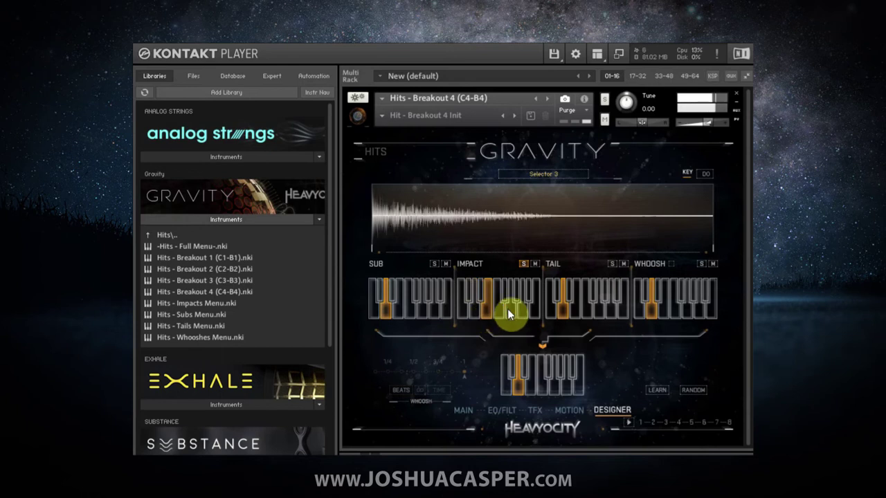
click(498, 310)
click(498, 309)
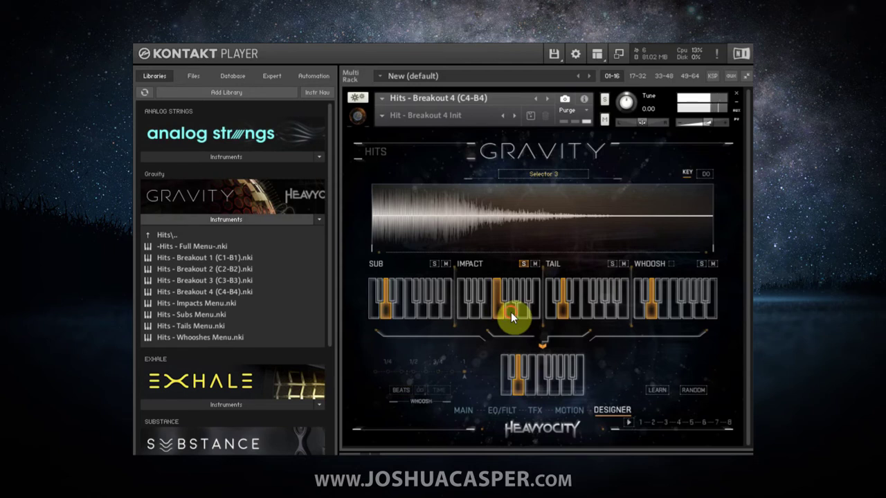
click(511, 312)
click(510, 312)
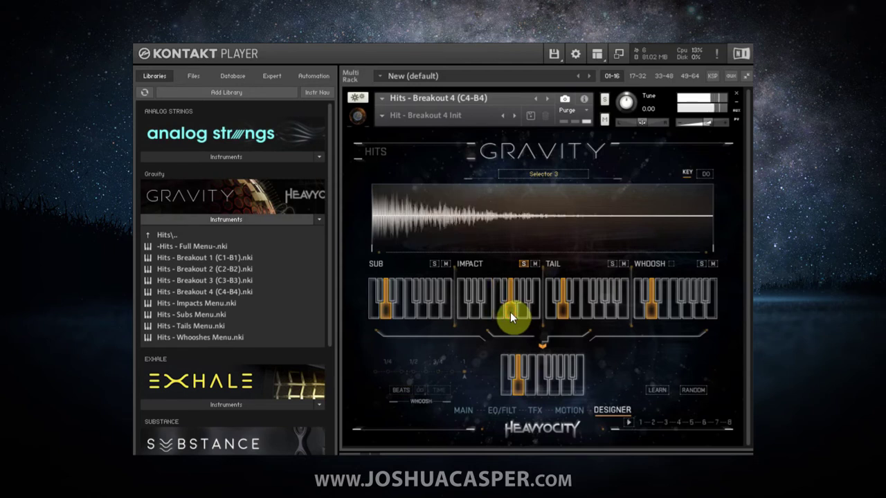
Solo the Sub layer together with Impact, audition its samples and choose the F key
click(523, 263)
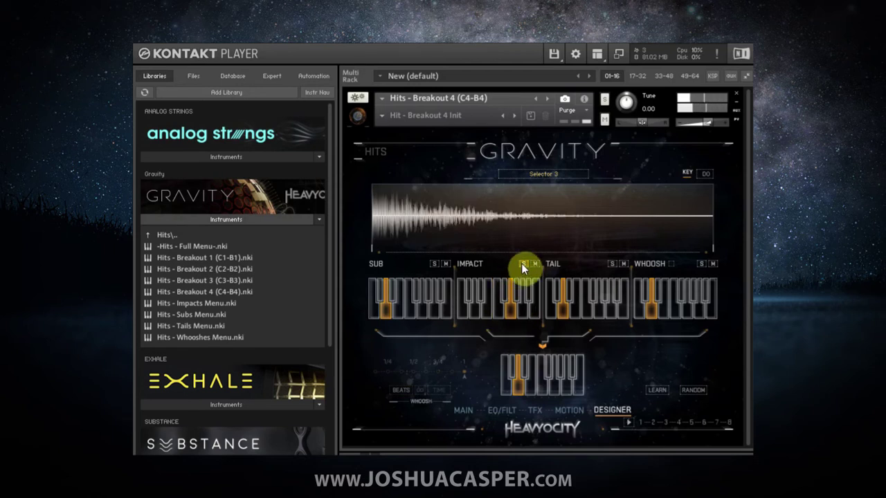
click(436, 264)
click(415, 315)
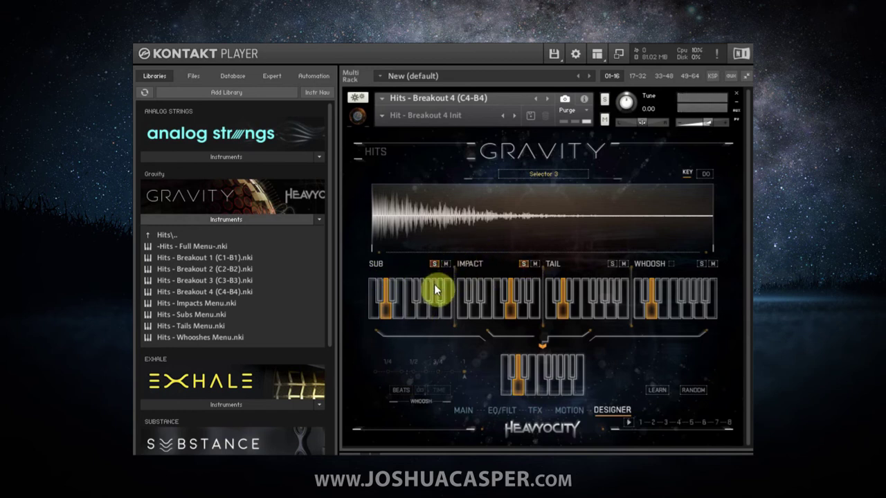
click(397, 311)
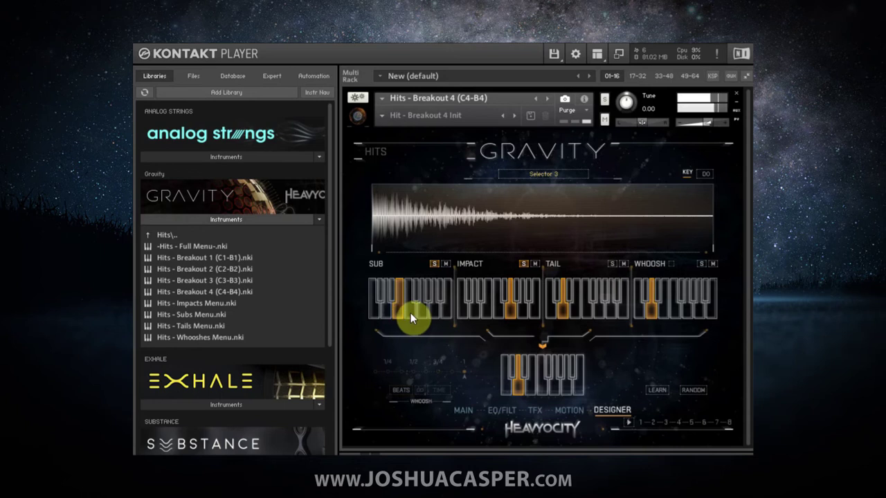
click(410, 312)
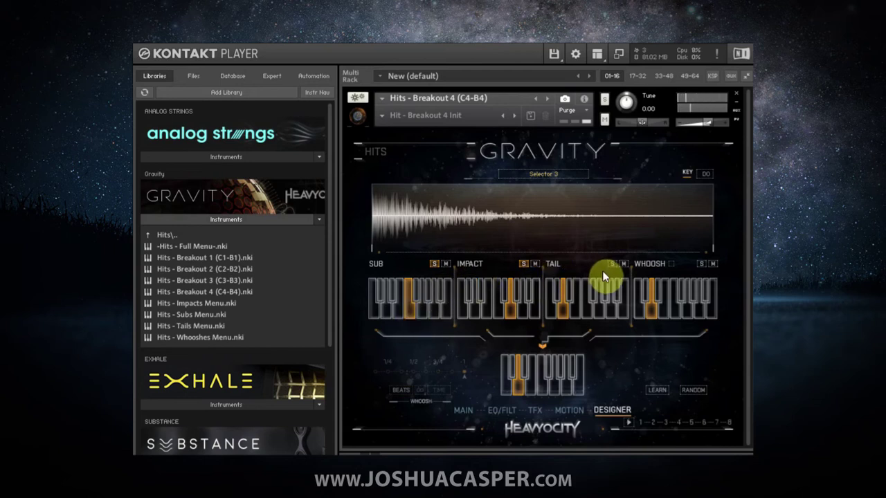
Add the Tail layer to the soloed layers, audition its samples and choose the A key
click(573, 311)
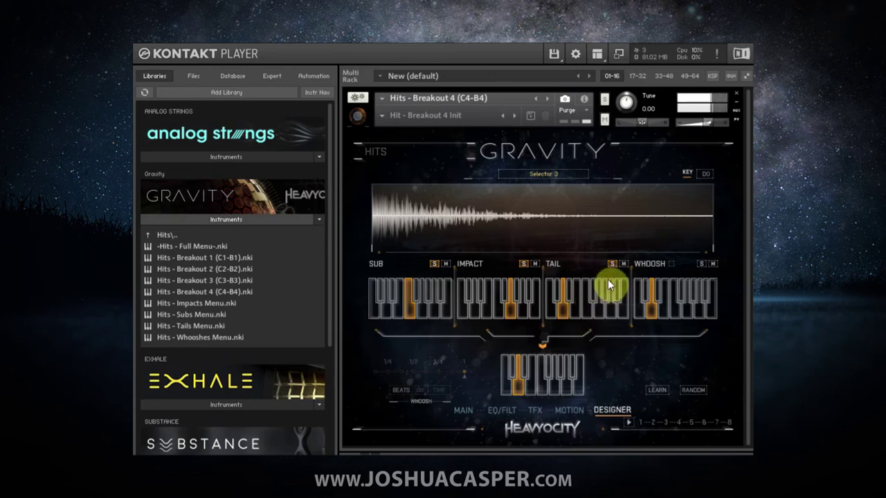
click(602, 315)
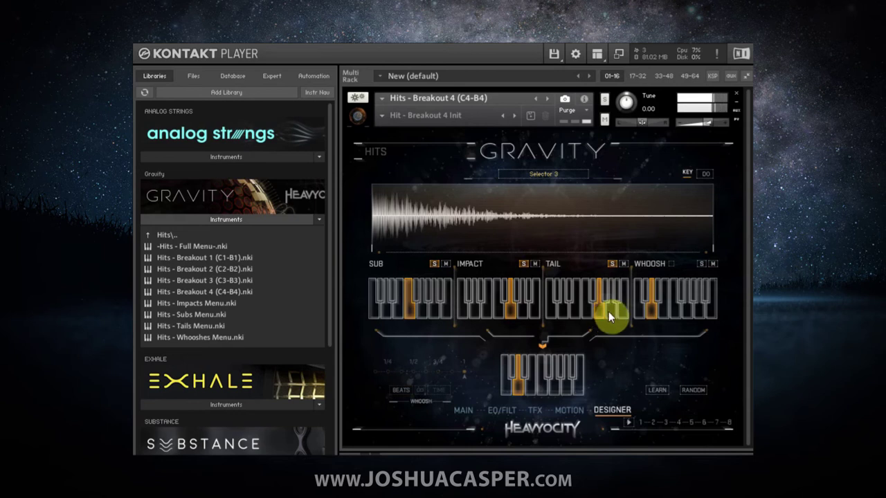
click(608, 311)
Clear the solo on the Tail, Impact and Sub layers
click(612, 263)
click(523, 263)
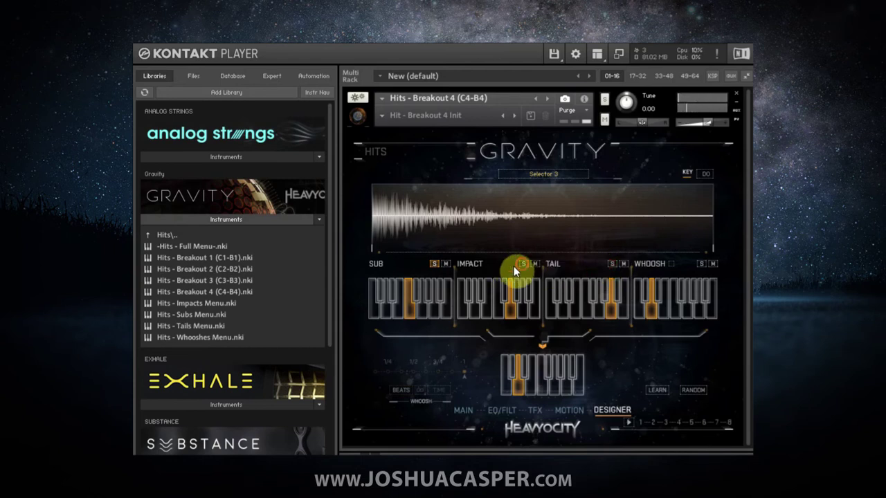
click(433, 264)
Enable the Whoosh layer, audition its C and D samples in solo, keep D and clear the solo
click(672, 264)
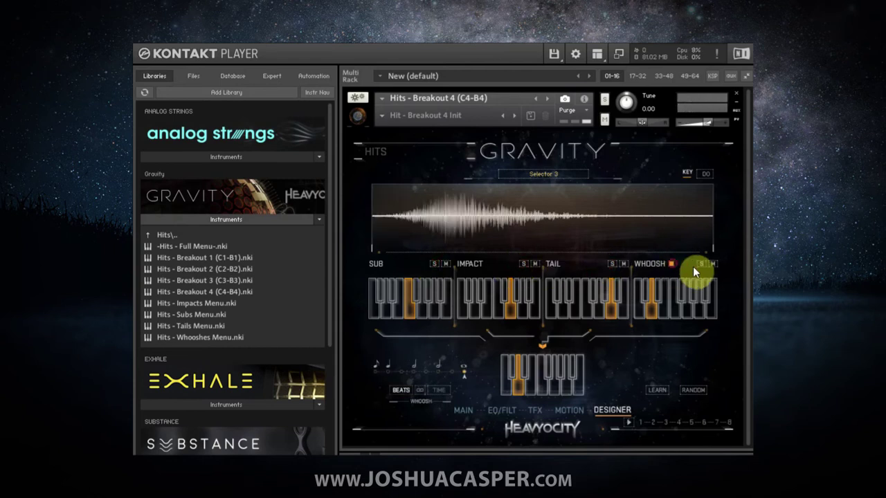
click(641, 310)
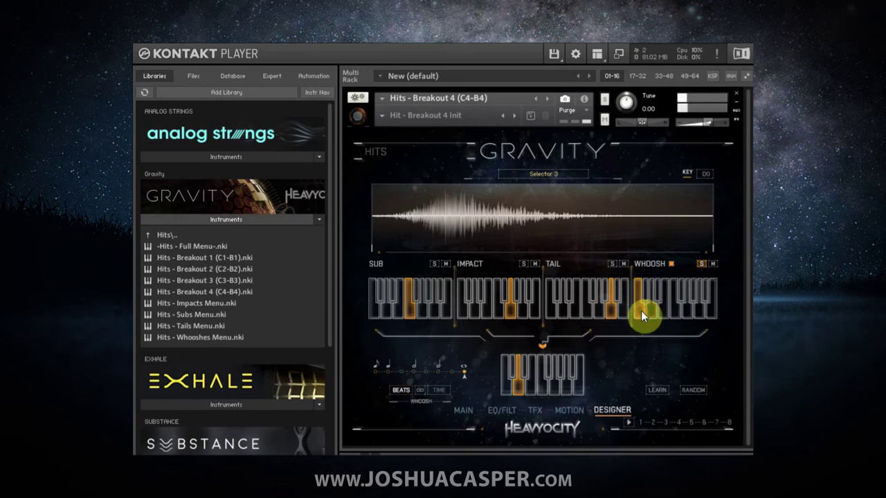
click(653, 310)
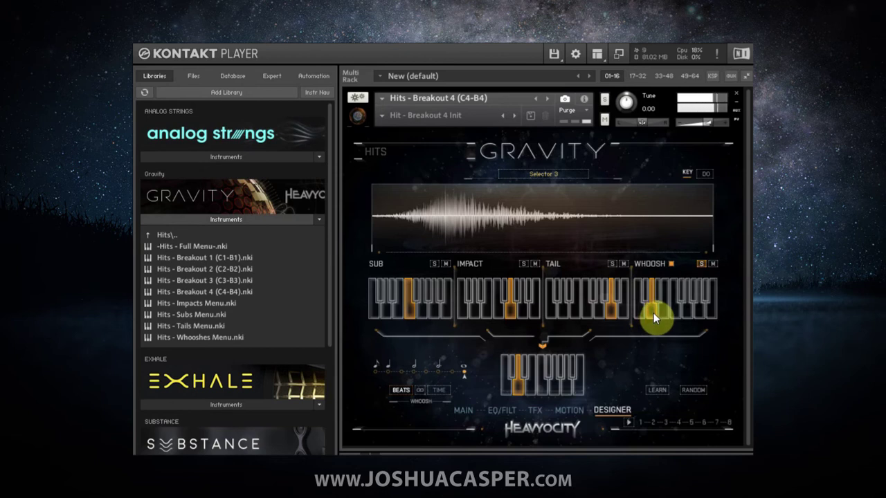
click(701, 264)
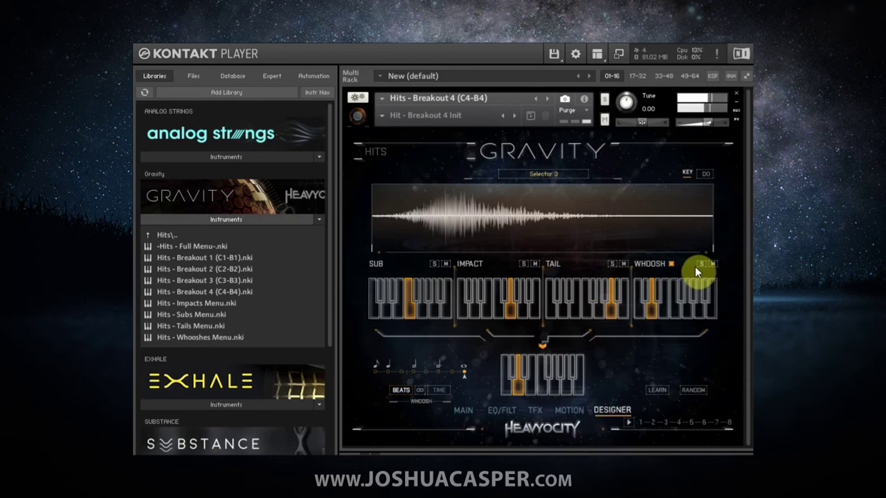
On the Main page, audition the Punish amount from 0 up to high settings and leave it at 40
click(463, 411)
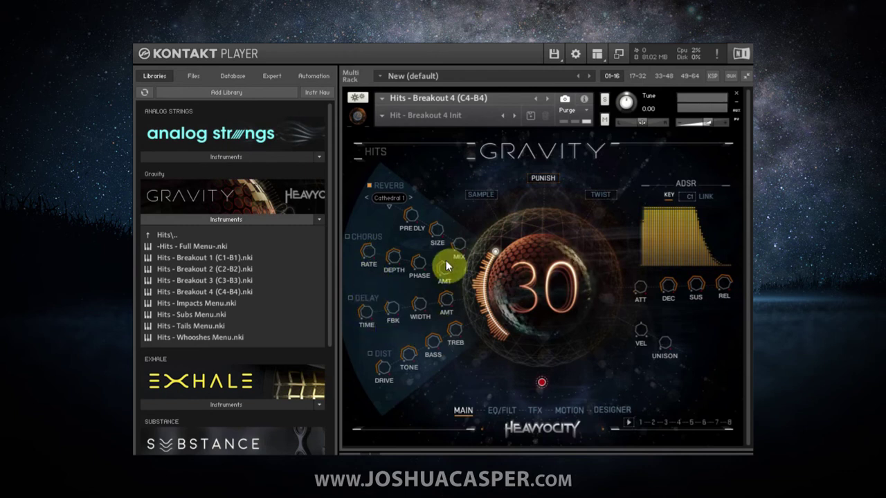
drag(500, 254, 511, 228)
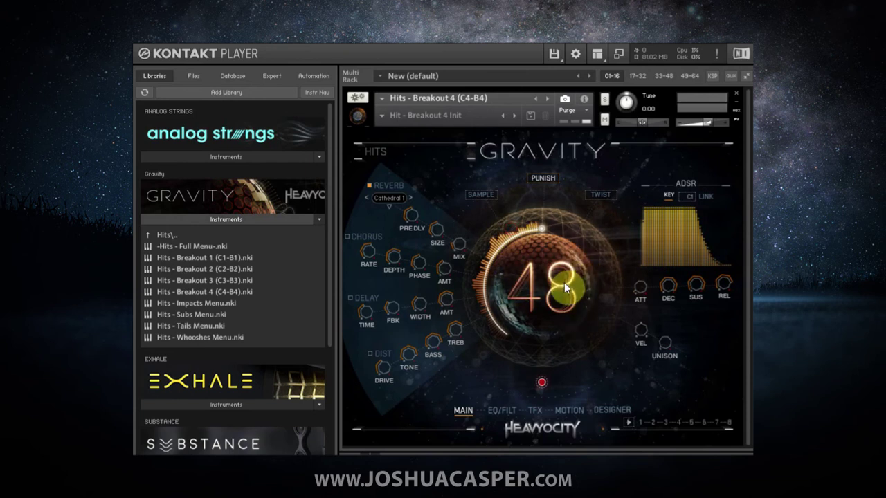
drag(563, 282, 519, 329)
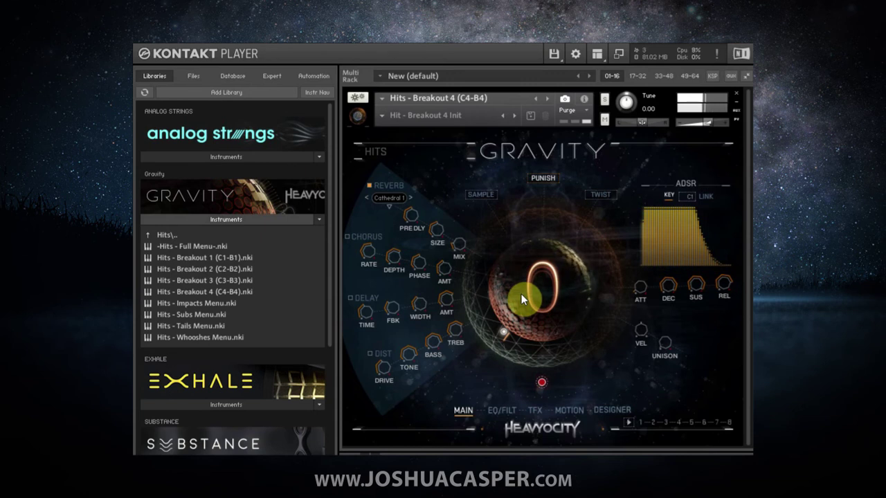
drag(521, 305, 532, 212)
drag(533, 273, 519, 252)
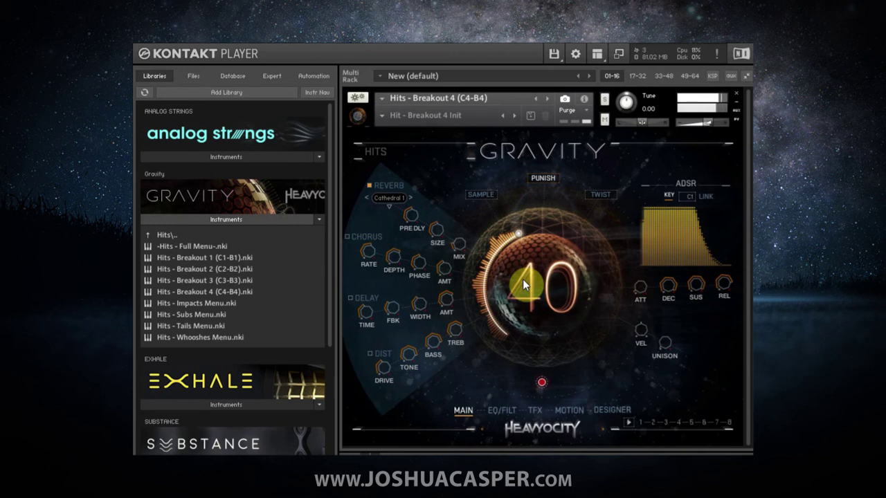
Show the Twist effect, sweep its amount down to 0 and back to 100, and check the Sample view briefly
click(596, 195)
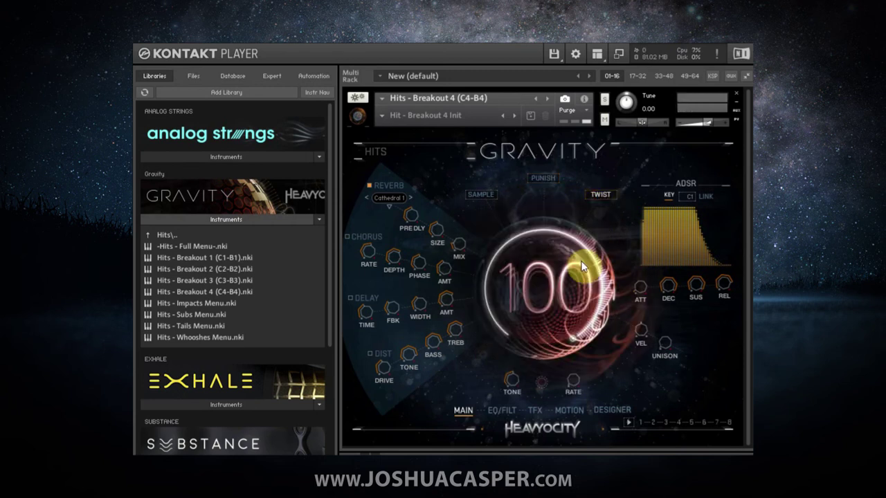
drag(563, 261, 544, 326)
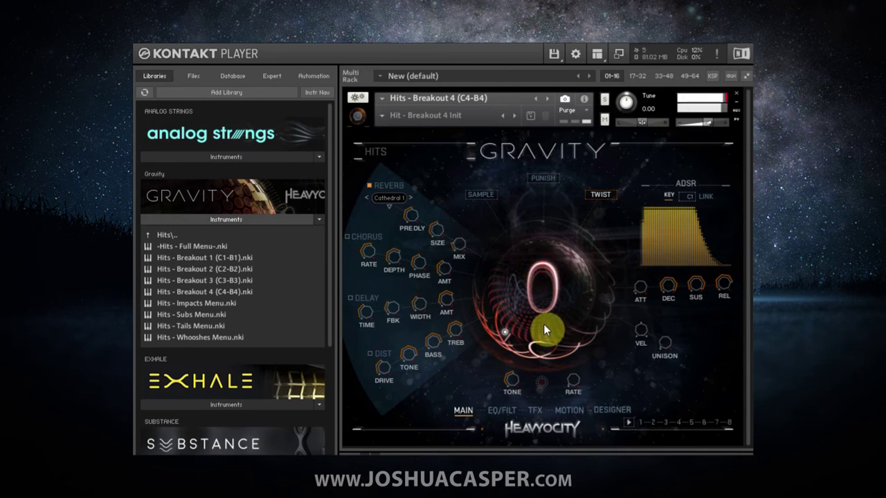
drag(542, 323, 575, 188)
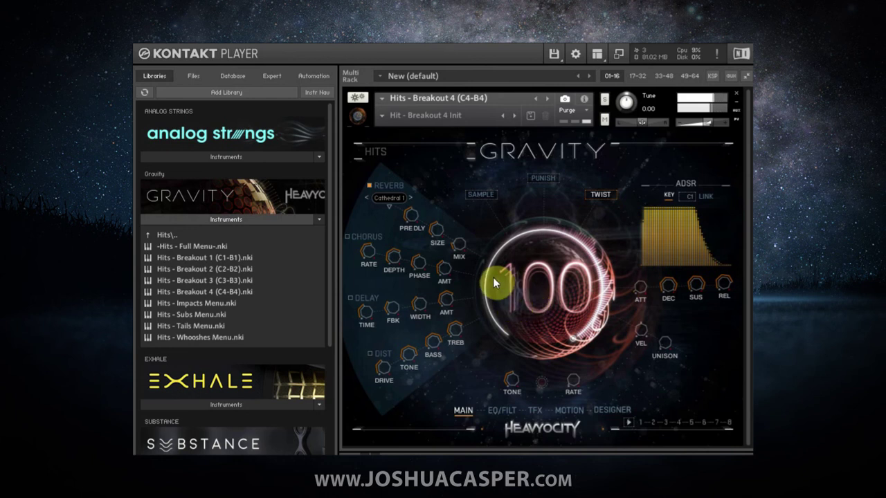
click(482, 195)
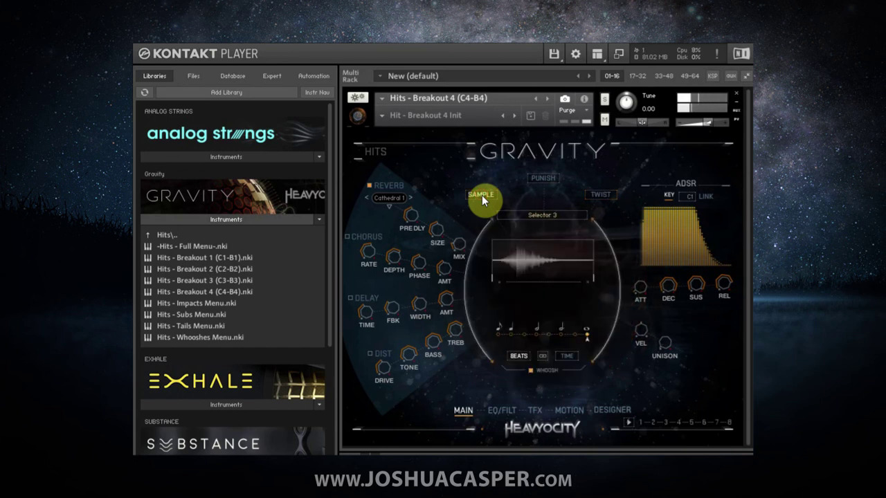
click(592, 198)
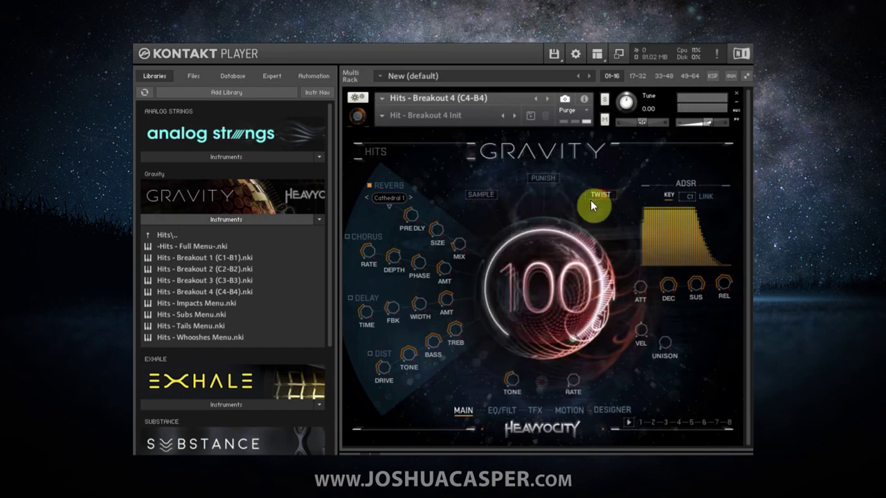